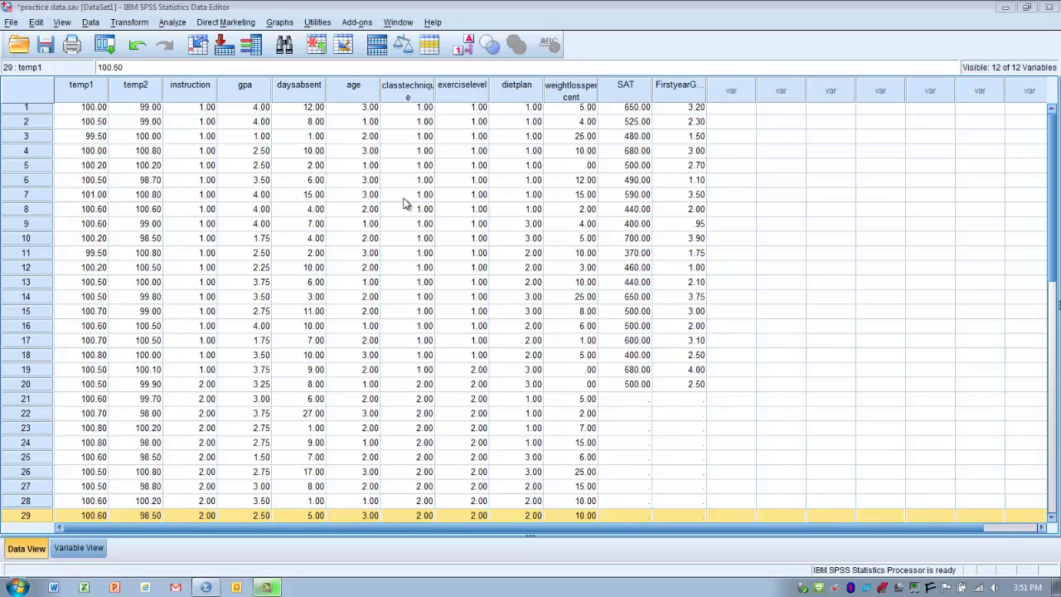
# Inspect the age and daysabsent columns, then open the Univariate general linear model setup
pyautogui.click(354, 88)
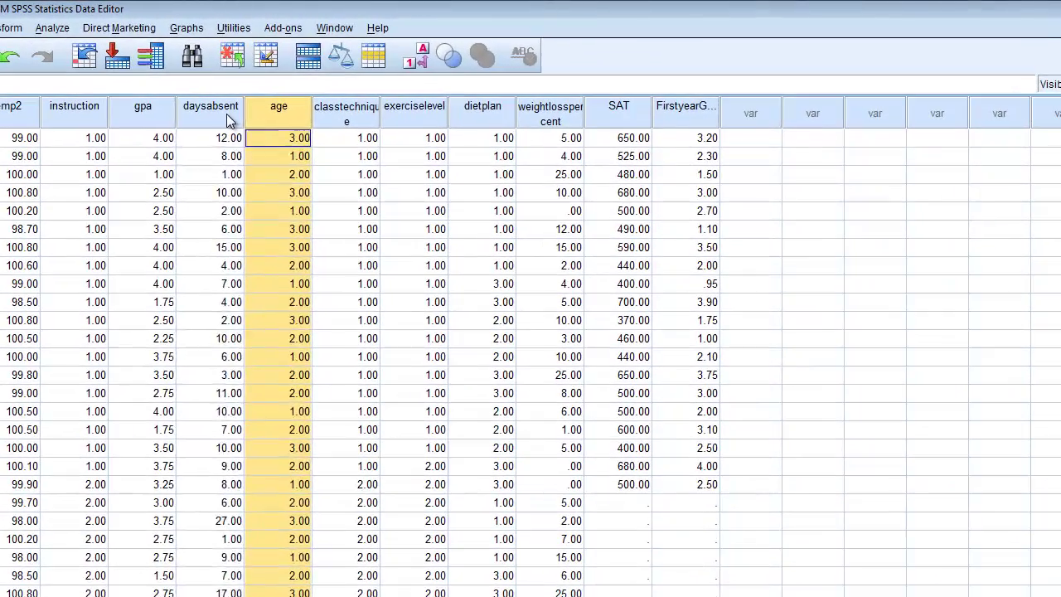
pyautogui.click(313, 90)
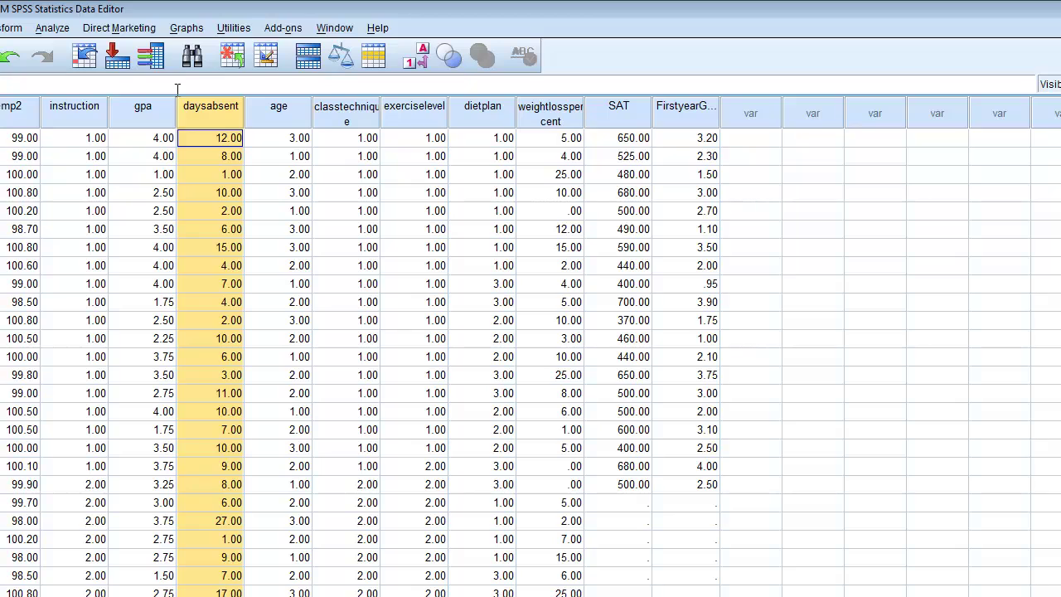
pyautogui.click(53, 27)
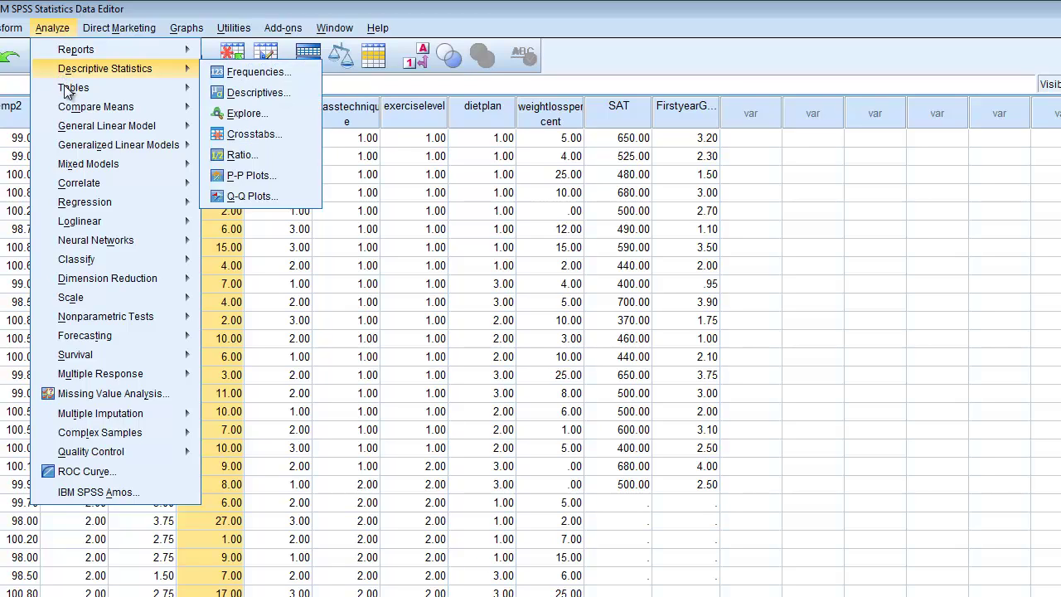
pyautogui.moveTo(68, 130)
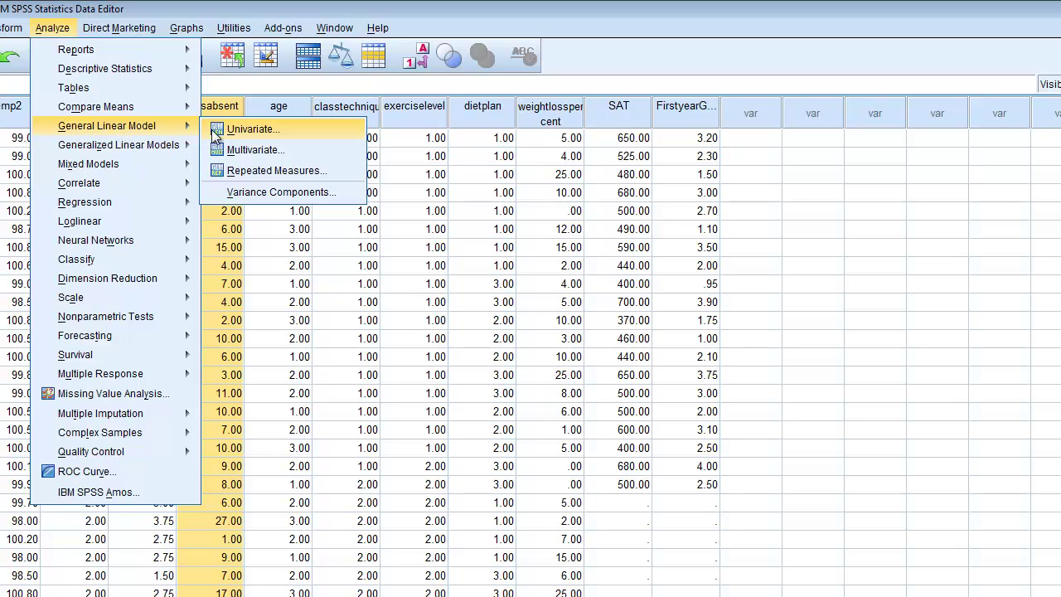
pyautogui.click(228, 131)
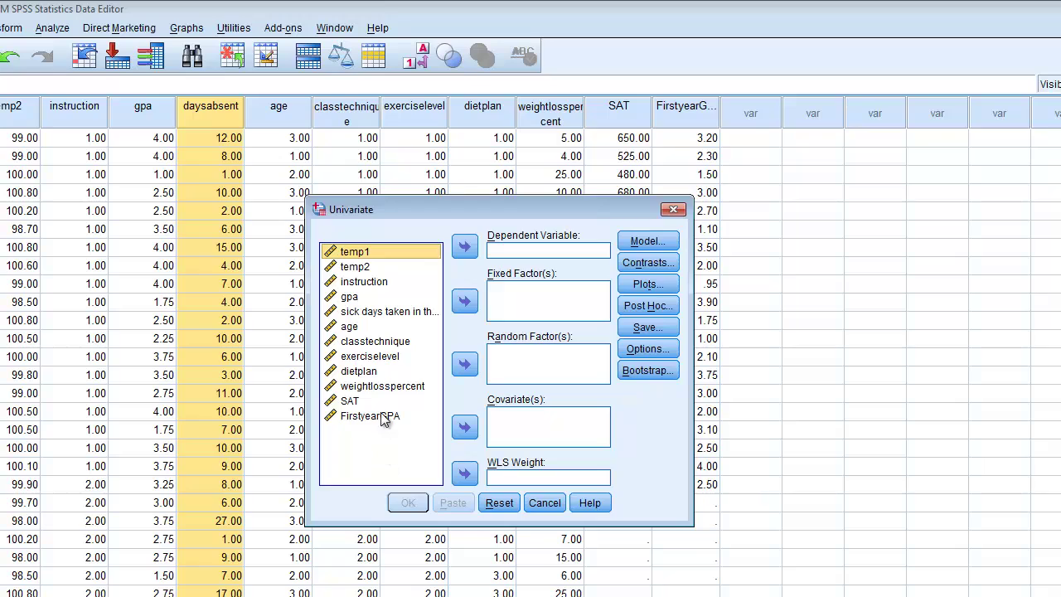
# Assign the sick days taken variable as the dependent variable and age as the fixed factor
pyautogui.click(393, 314)
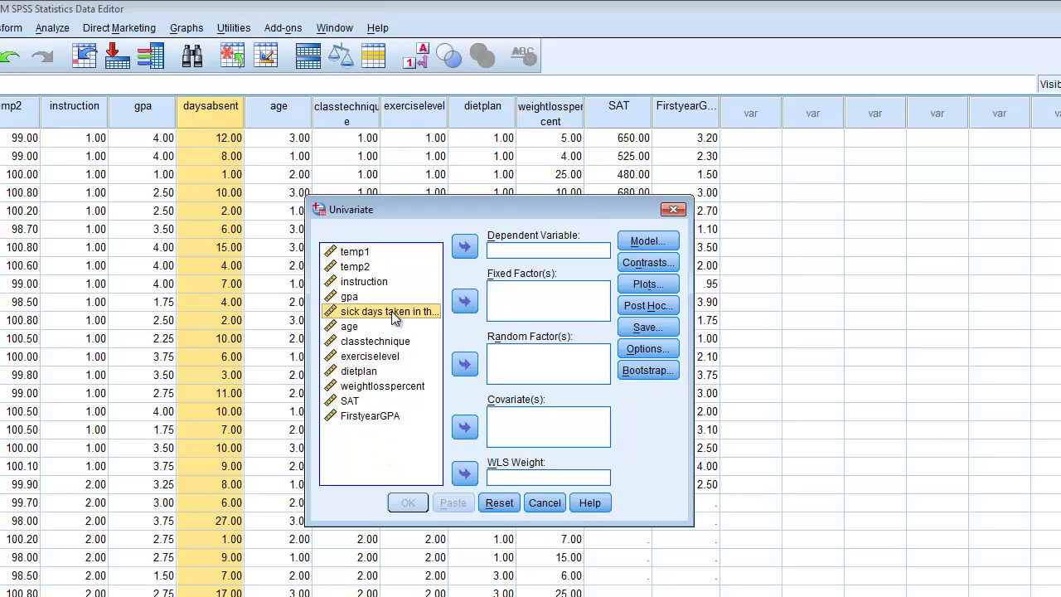
pyautogui.click(465, 248)
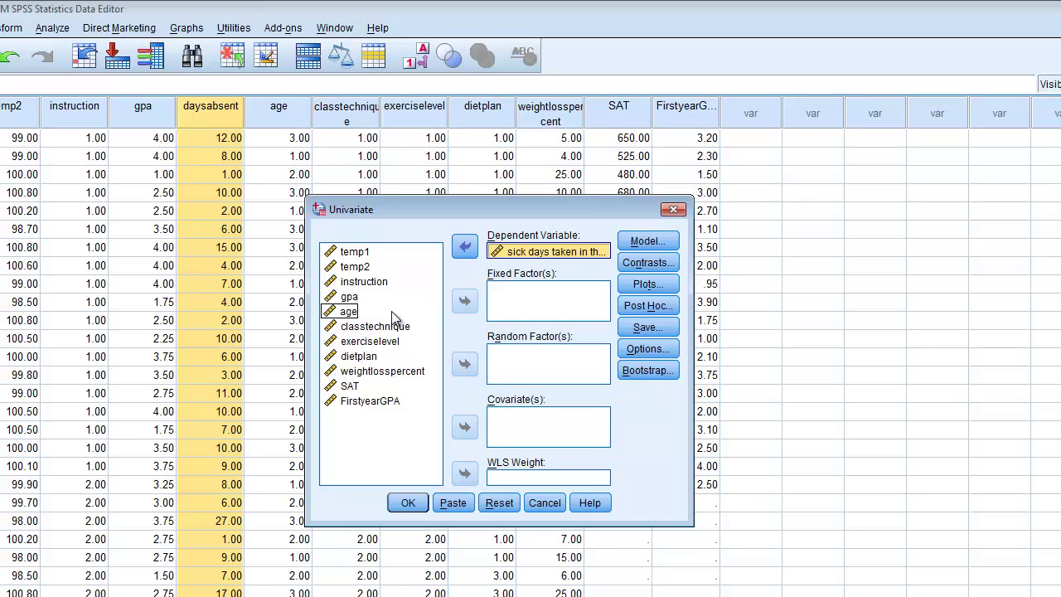
pyautogui.click(352, 312)
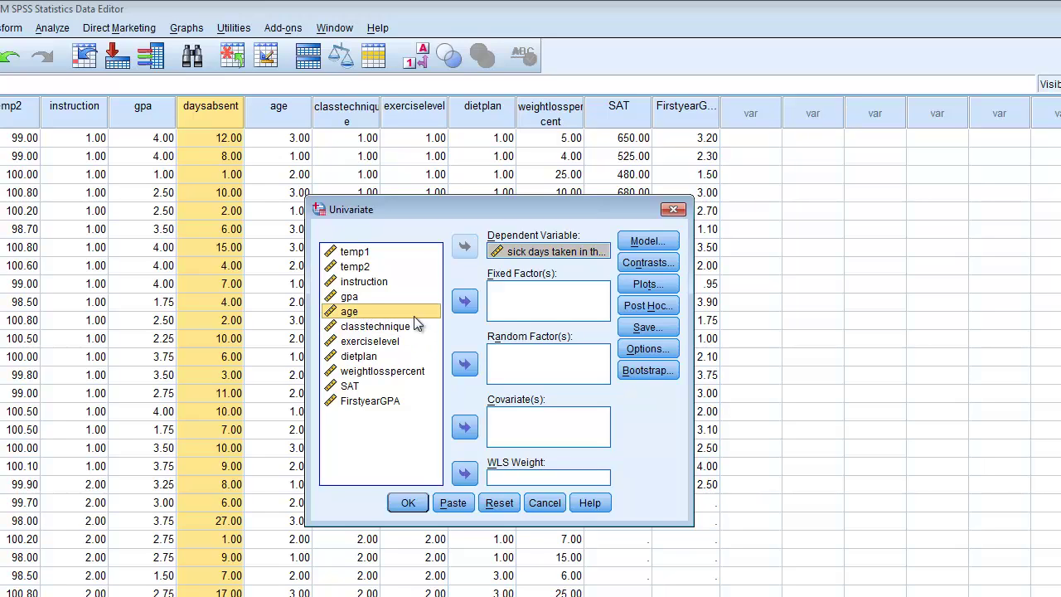
pyautogui.click(464, 303)
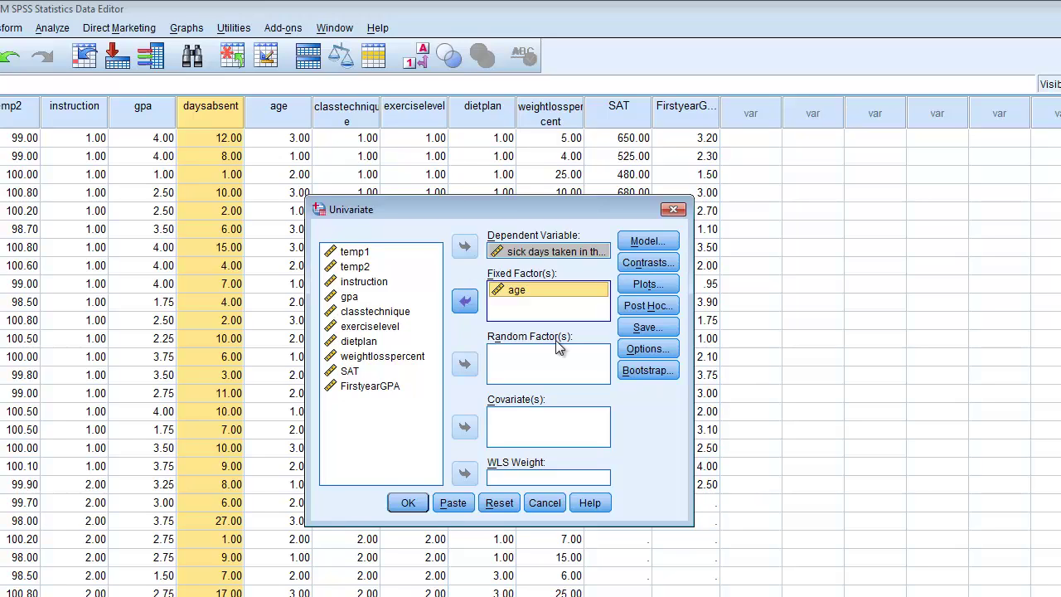
# In the Univariate options, display the estimated marginal means for age
pyautogui.click(634, 350)
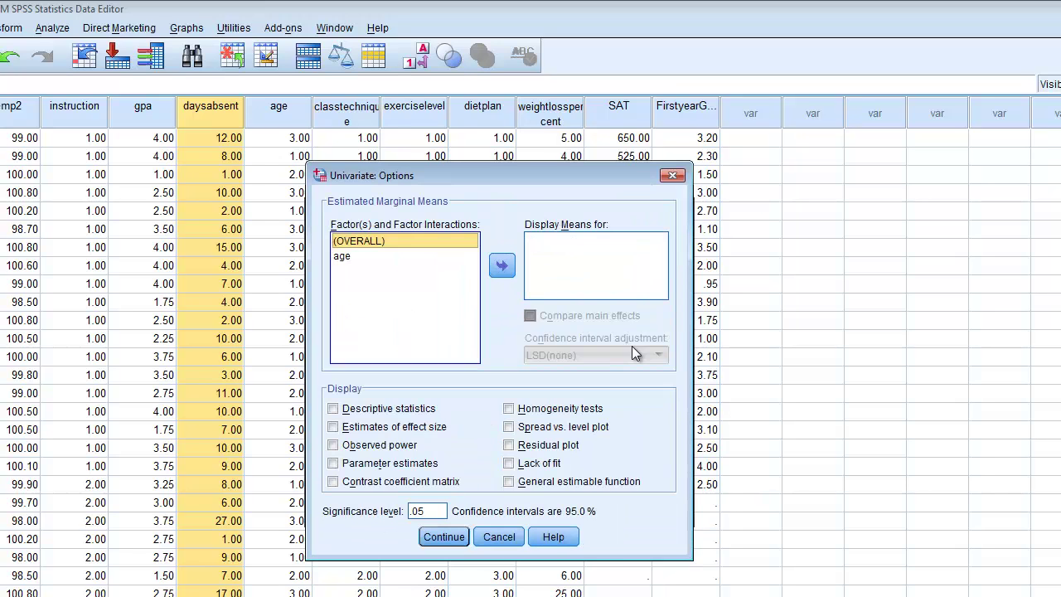
pyautogui.click(348, 257)
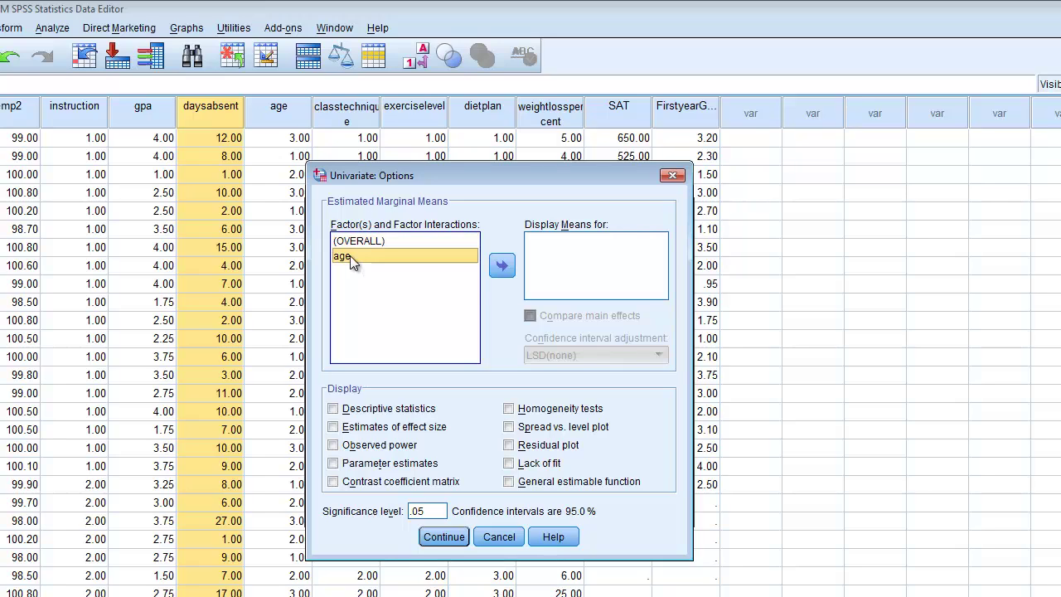
pyautogui.click(501, 265)
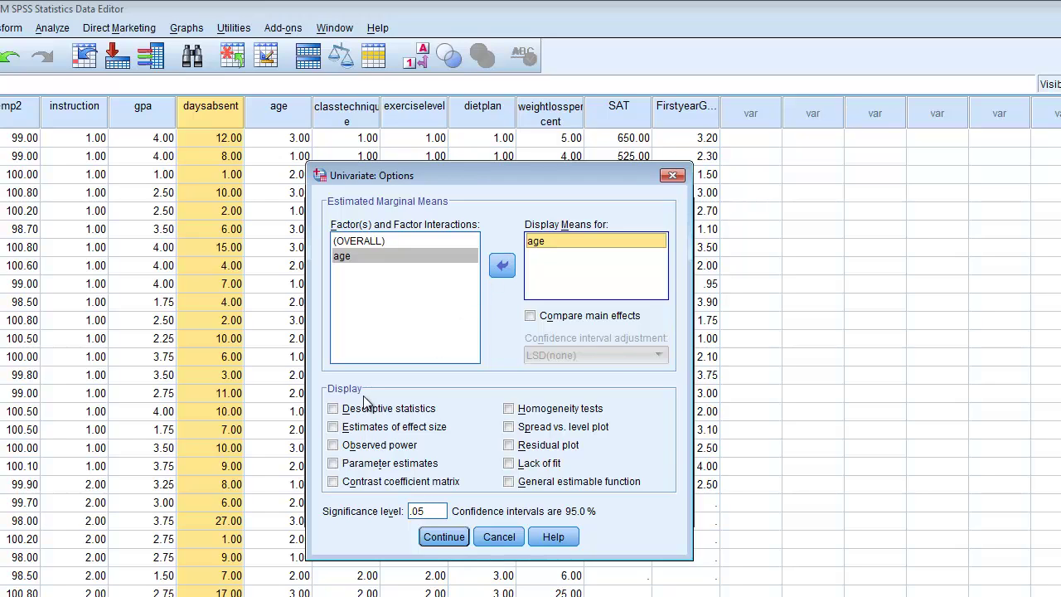
# Include descriptive statistics, estimates of effect size, observed power and homogeneity tests in the output, and accept the options
pyautogui.click(333, 408)
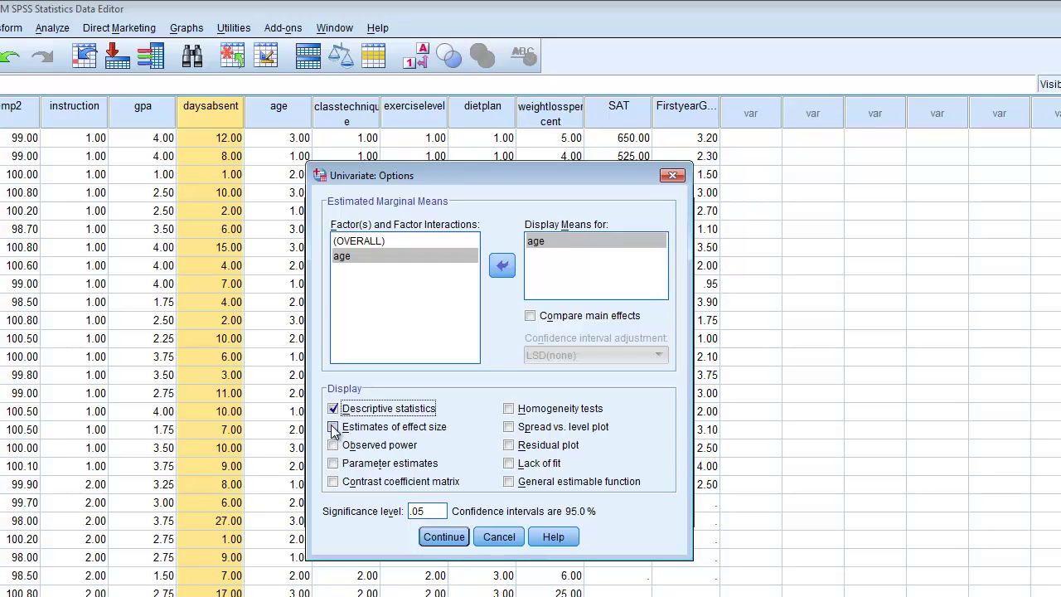
pyautogui.click(334, 427)
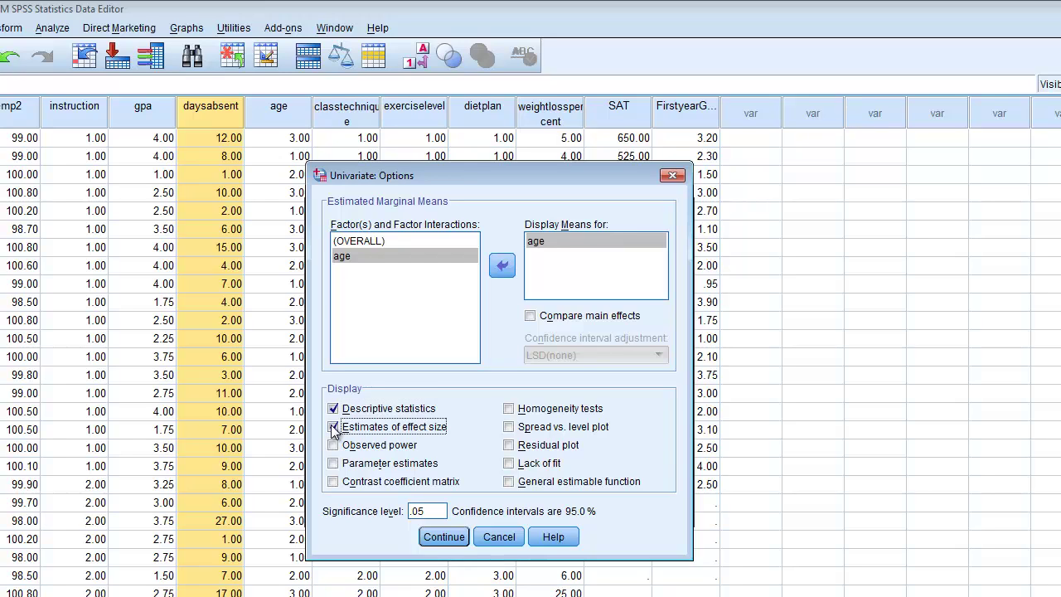
pyautogui.click(333, 445)
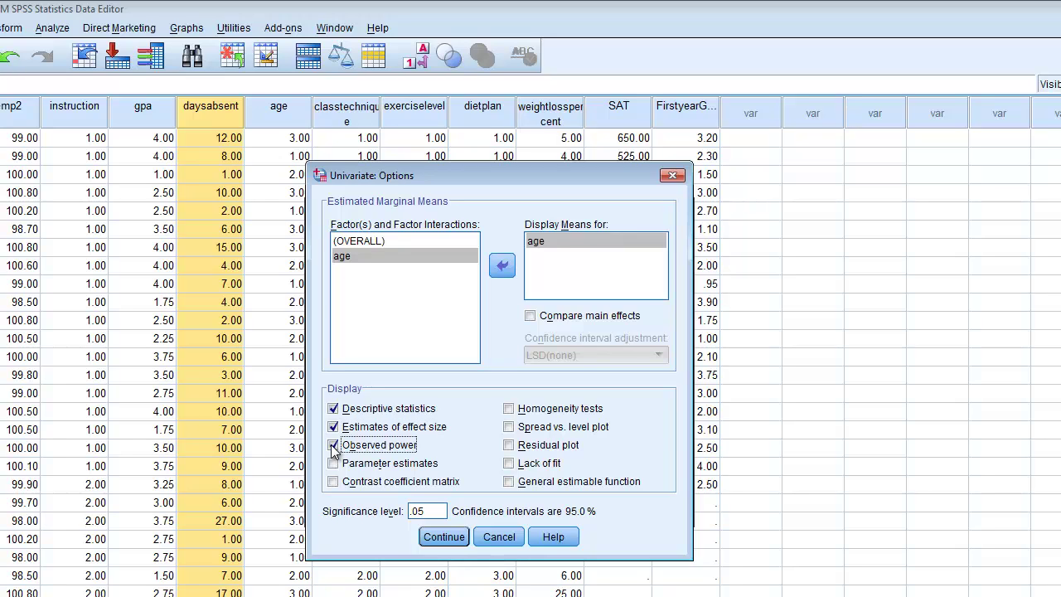
pyautogui.click(509, 409)
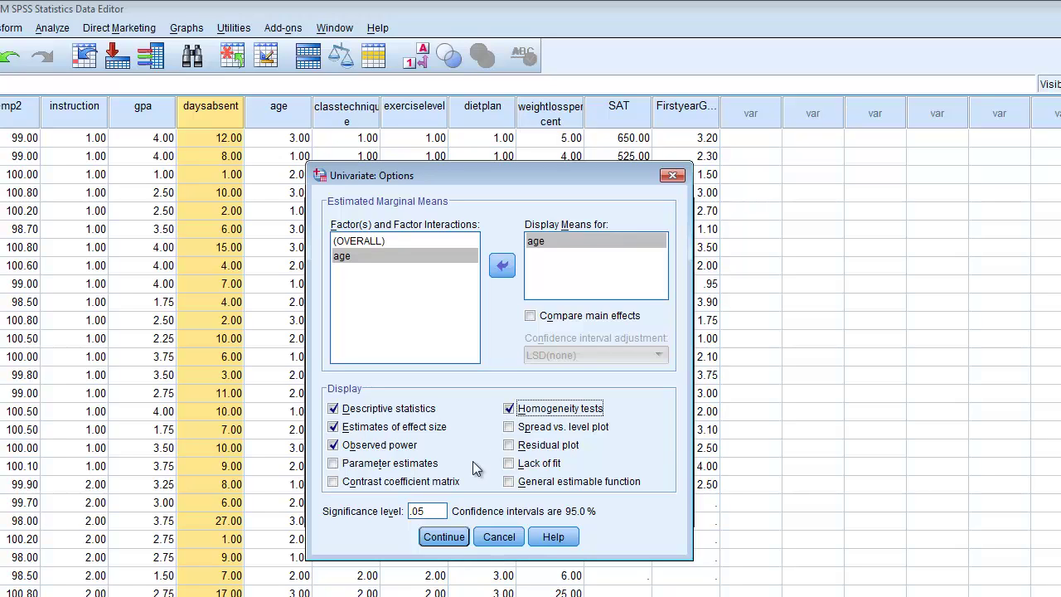
pyautogui.click(442, 537)
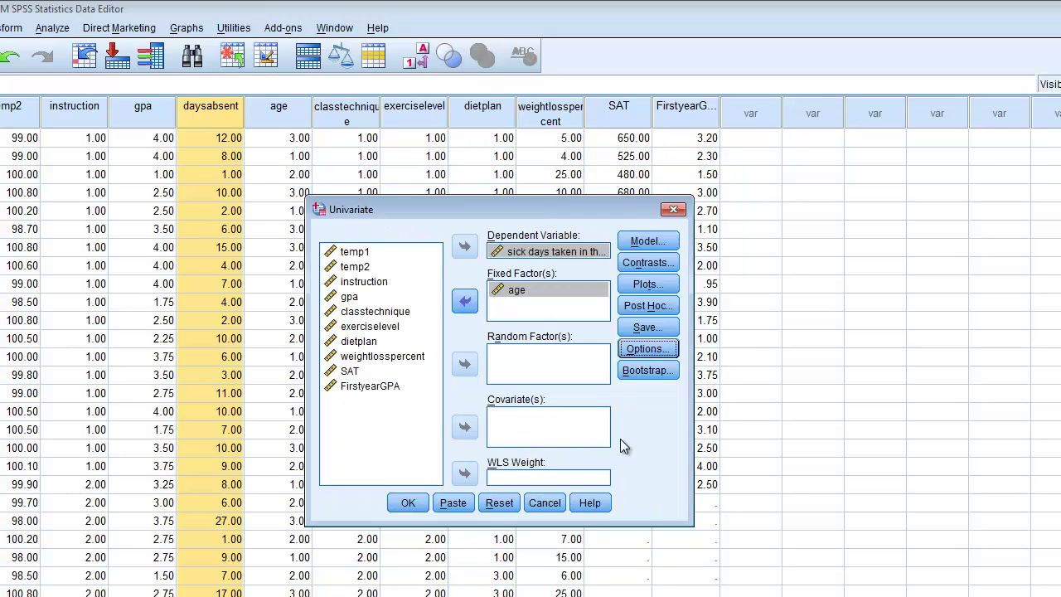
# Request the Scheffe post hoc test for age and run the univariate analysis
pyautogui.click(633, 306)
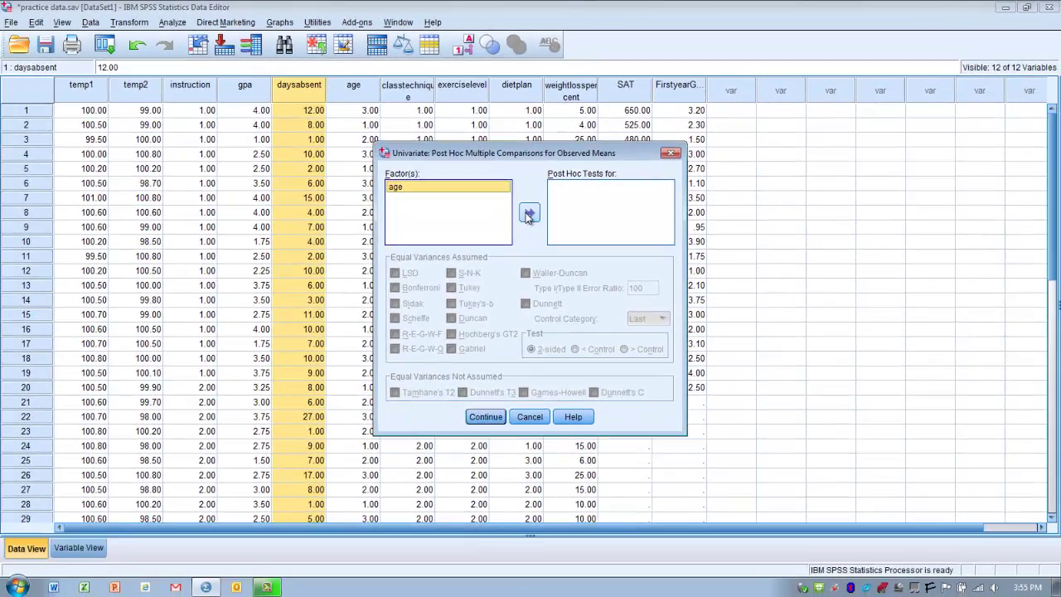
pyautogui.click(498, 267)
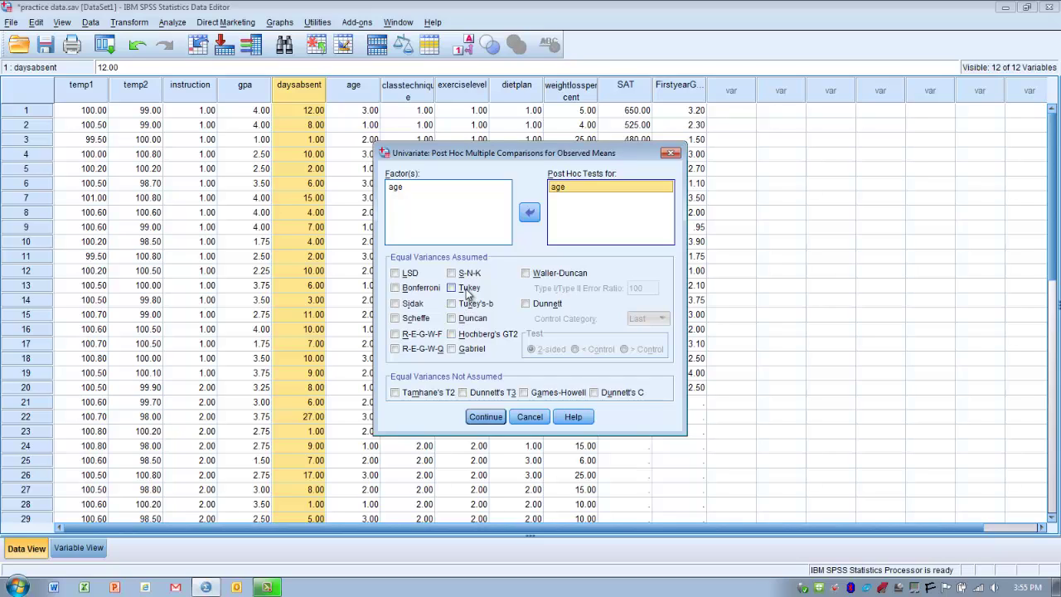
pyautogui.click(396, 318)
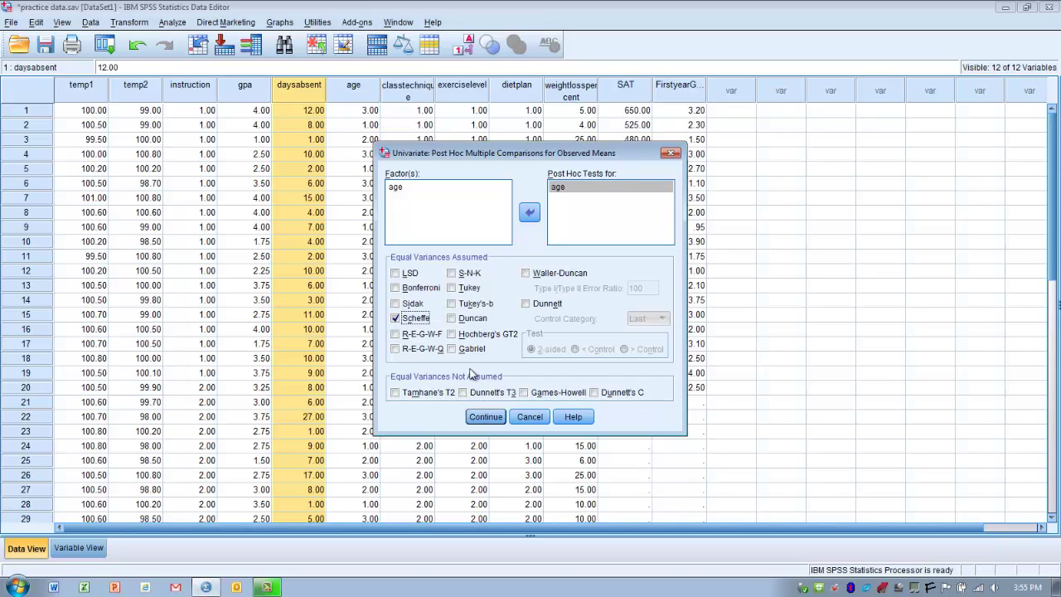
pyautogui.click(484, 417)
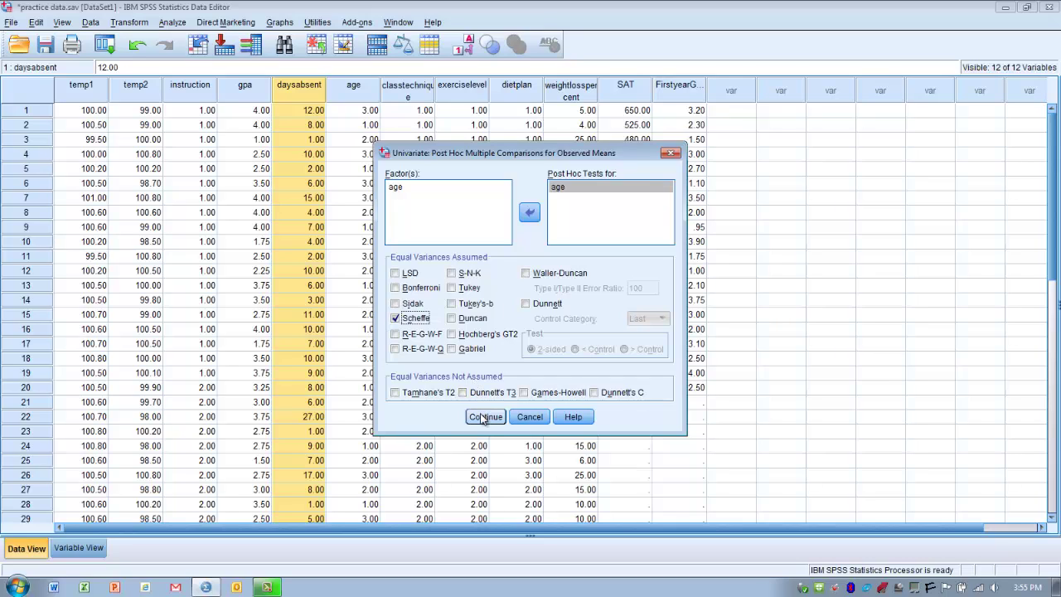
pyautogui.click(484, 417)
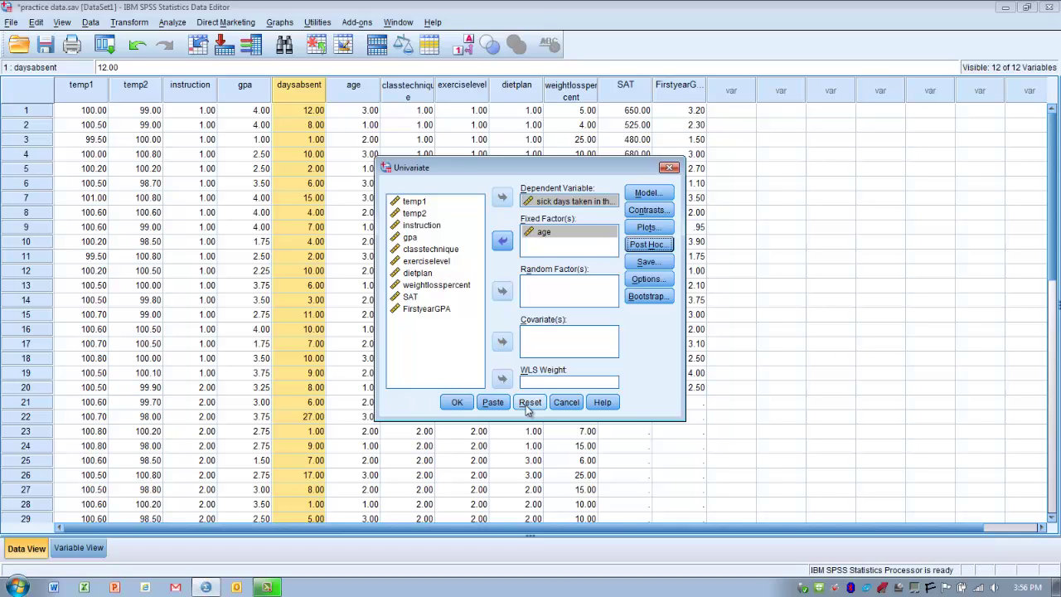
pyautogui.click(456, 402)
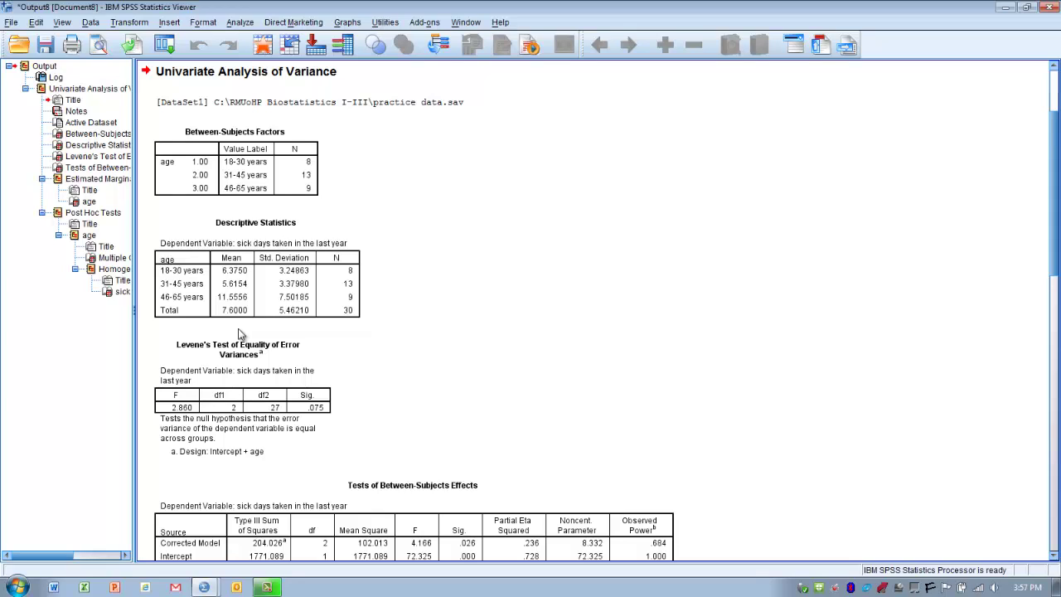
# Examine Levene's test of equality of error variances and the Tests of Between-Subjects Effects table in the output
pyautogui.click(241, 358)
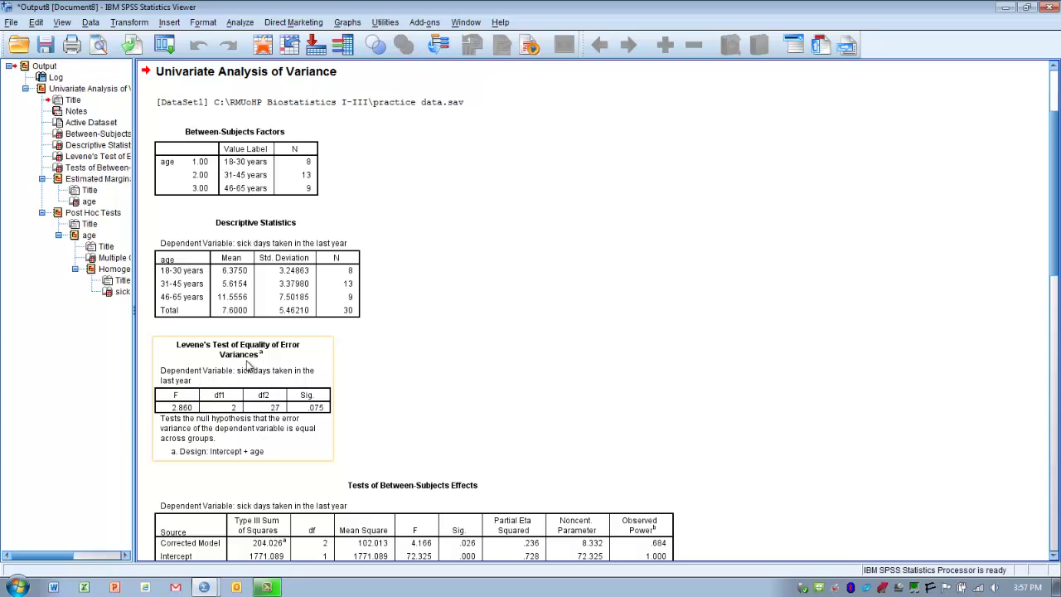
pyautogui.click(385, 403)
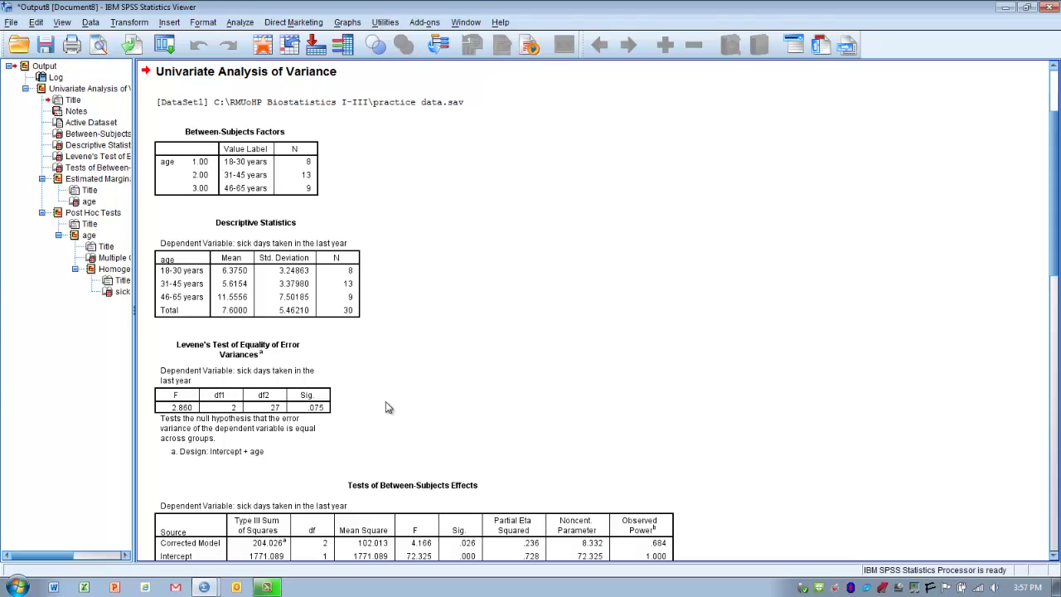
pyautogui.click(315, 425)
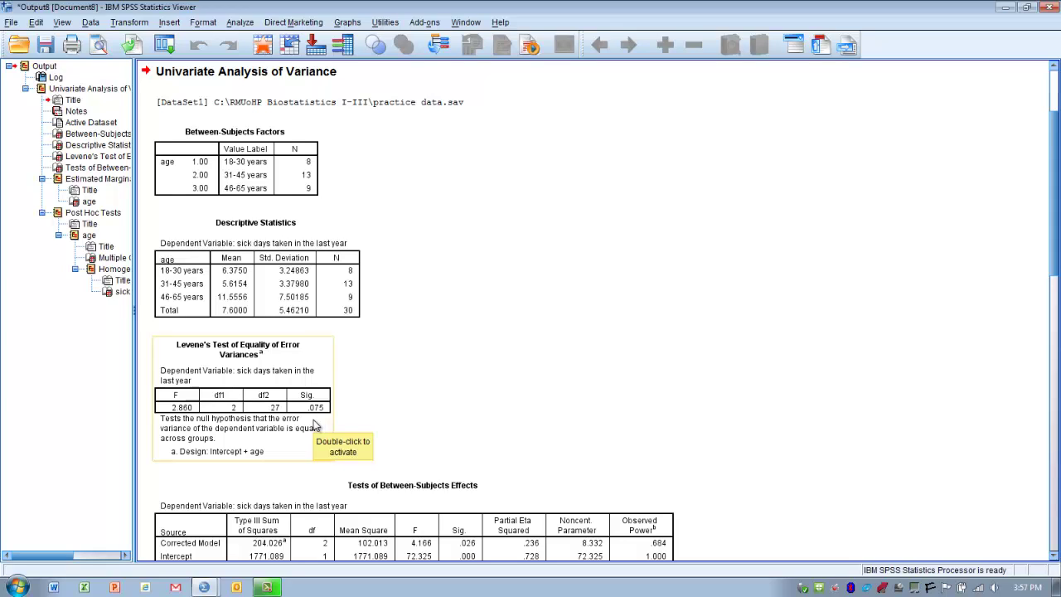
pyautogui.click(353, 426)
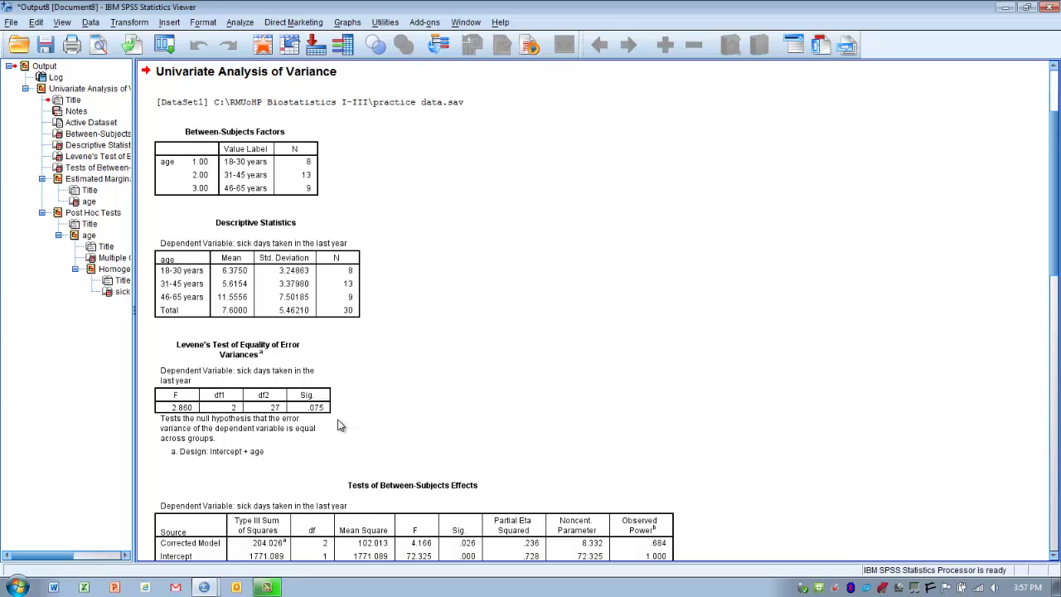
pyautogui.click(333, 425)
pyautogui.click(1052, 556)
pyautogui.click(1052, 556)
pyautogui.click(1051, 556)
pyautogui.click(1052, 556)
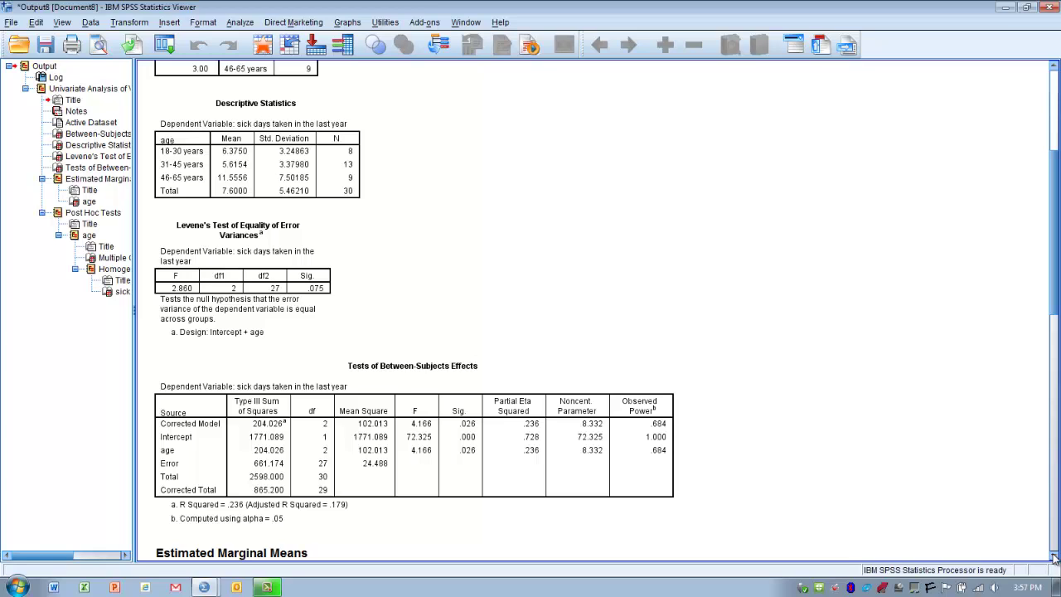
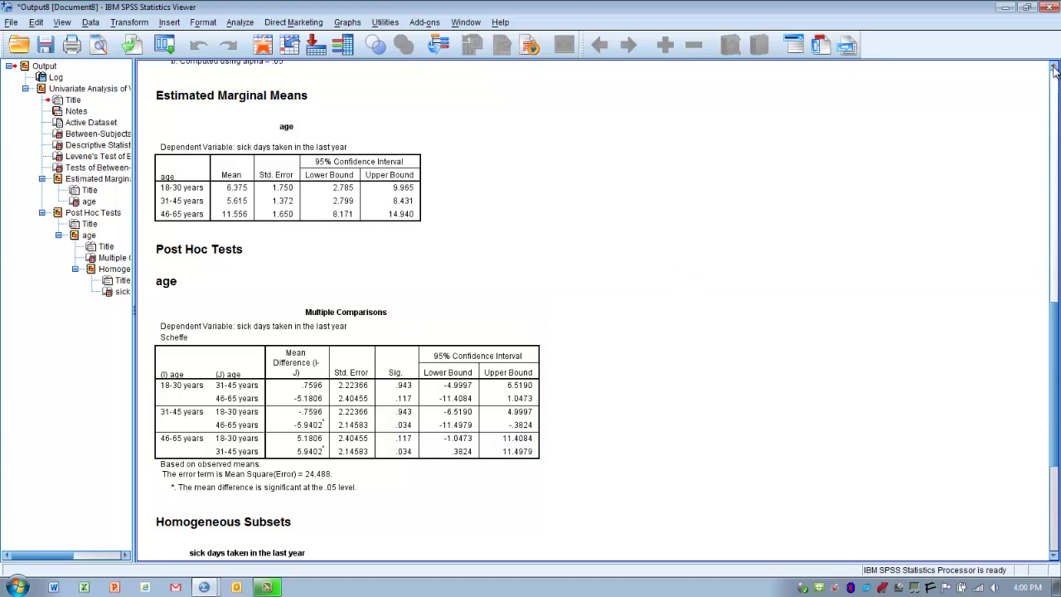
pyautogui.moveTo(1054, 71); pyautogui.dragTo(1054, 71)
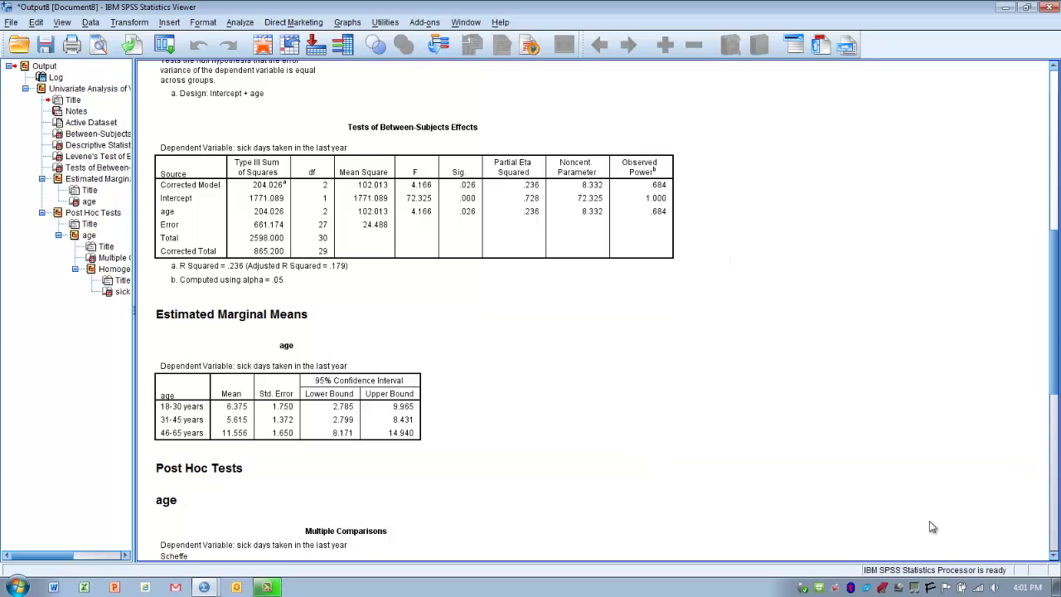
# Review the estimated marginal means and the Scheffe multiple comparisons between the age groups
pyautogui.click(1055, 555)
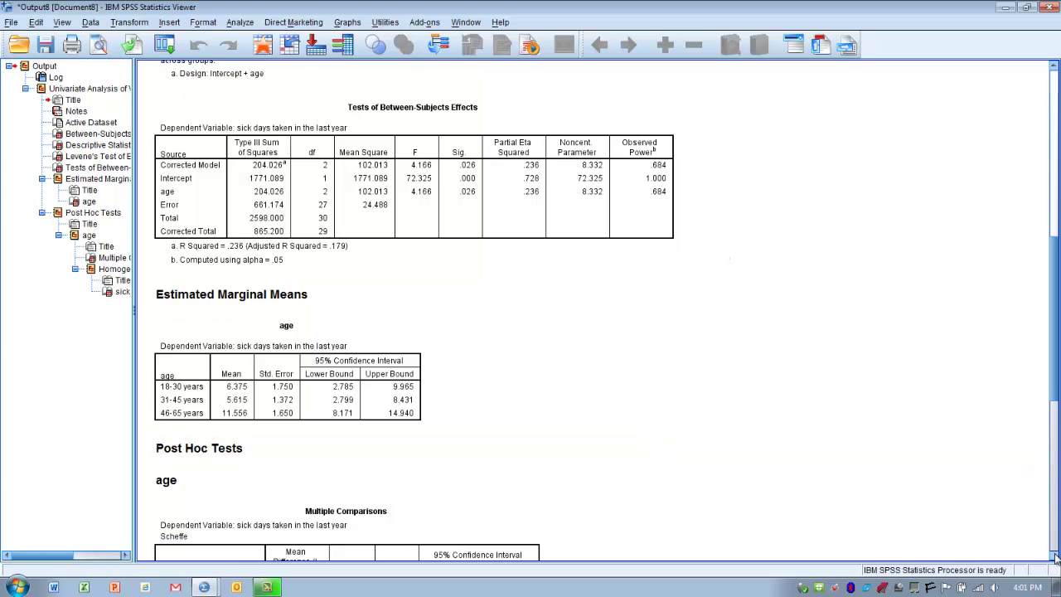
pyautogui.click(1055, 555)
pyautogui.click(1055, 555)
pyautogui.click(1055, 555)
pyautogui.click(1055, 555)
pyautogui.click(1055, 555)
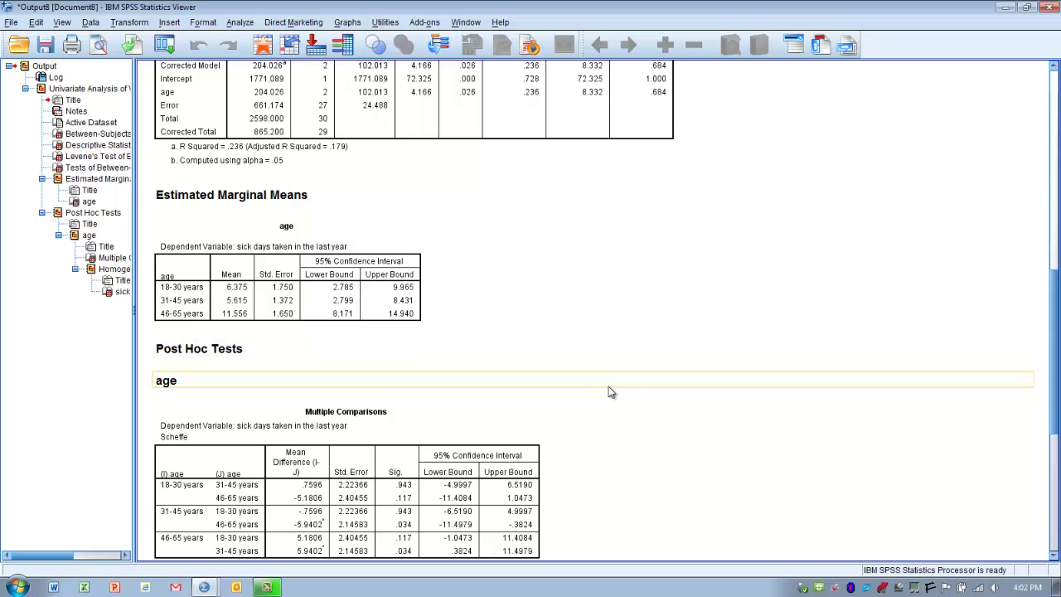
pyautogui.click(1053, 557)
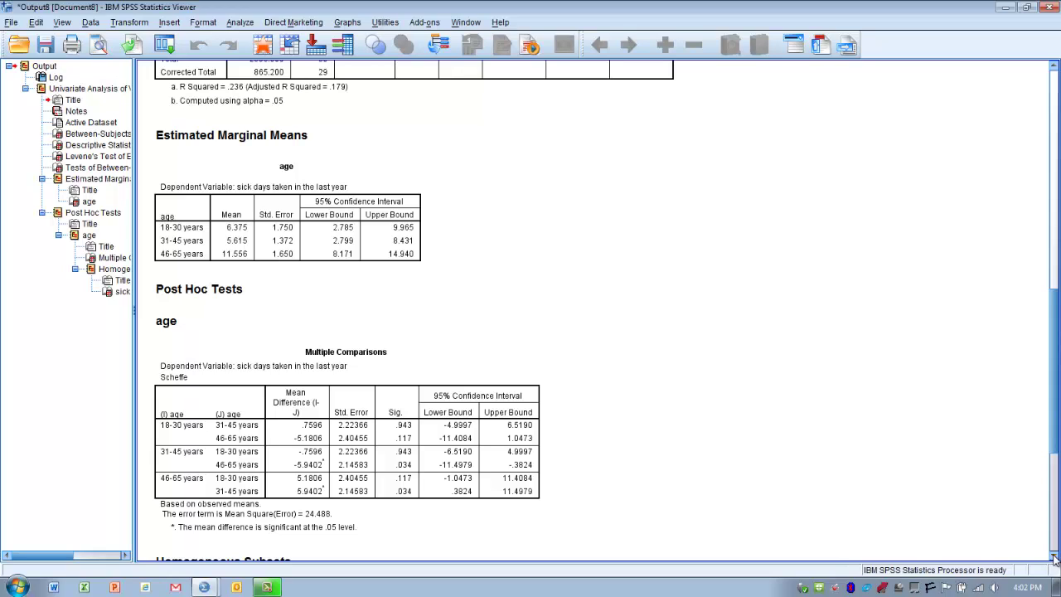
pyautogui.click(1055, 559)
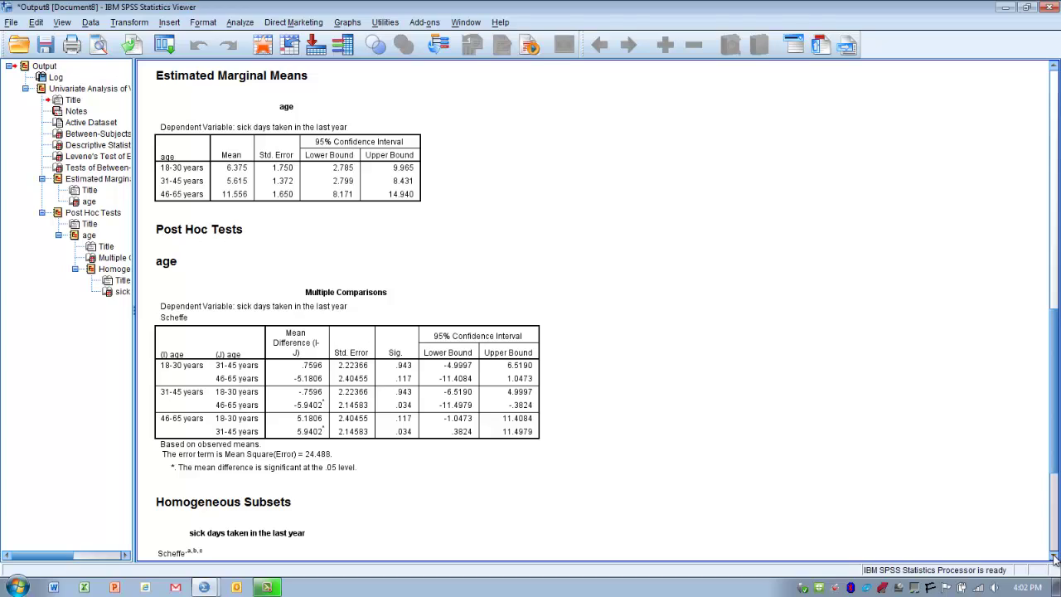